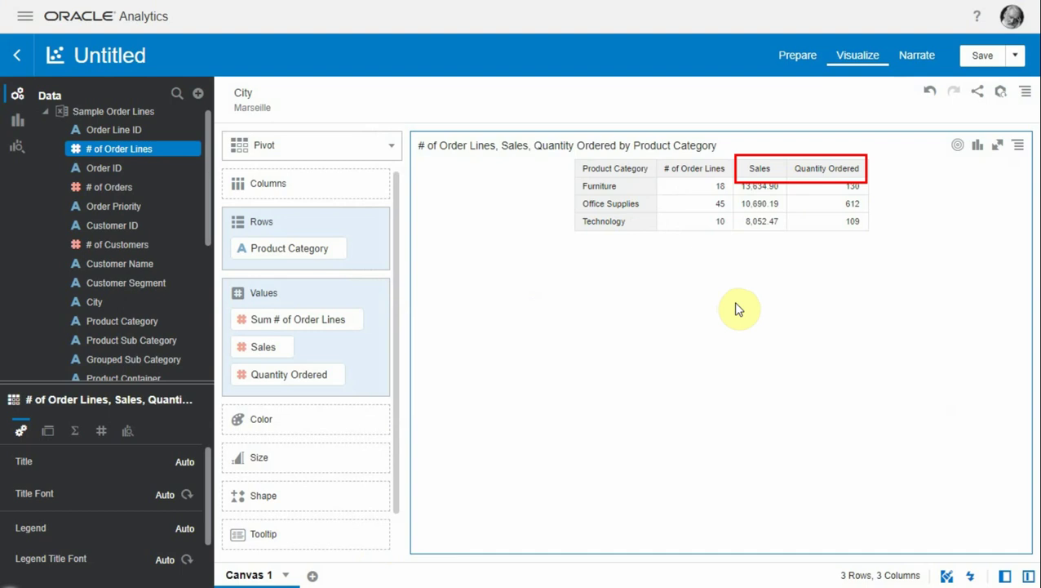
Define a new calculation 'Project Calc Avg UP' with the formula Sales / Quantity Ordered
left_click(201, 94)
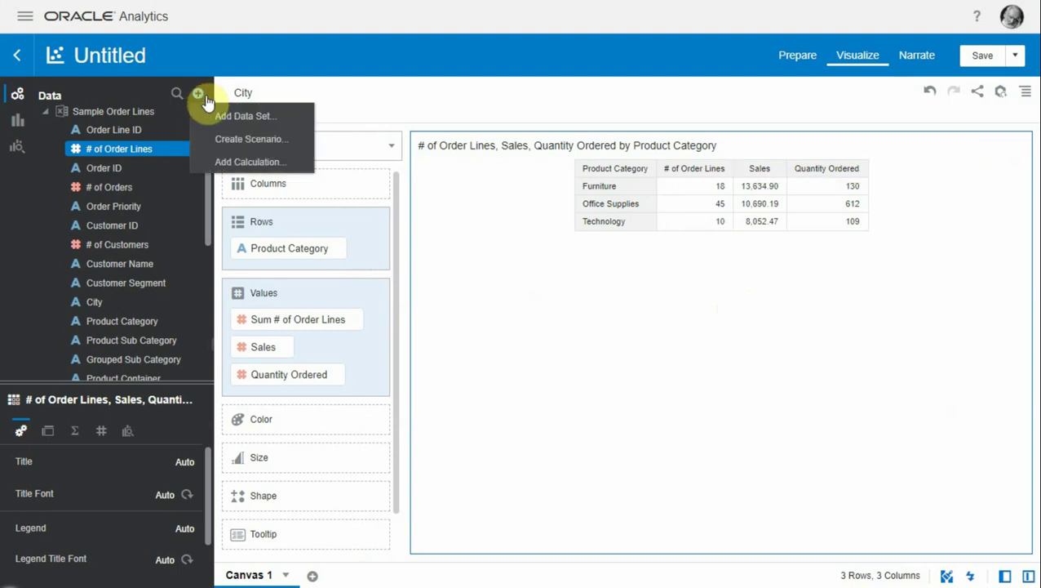
left_click(279, 166)
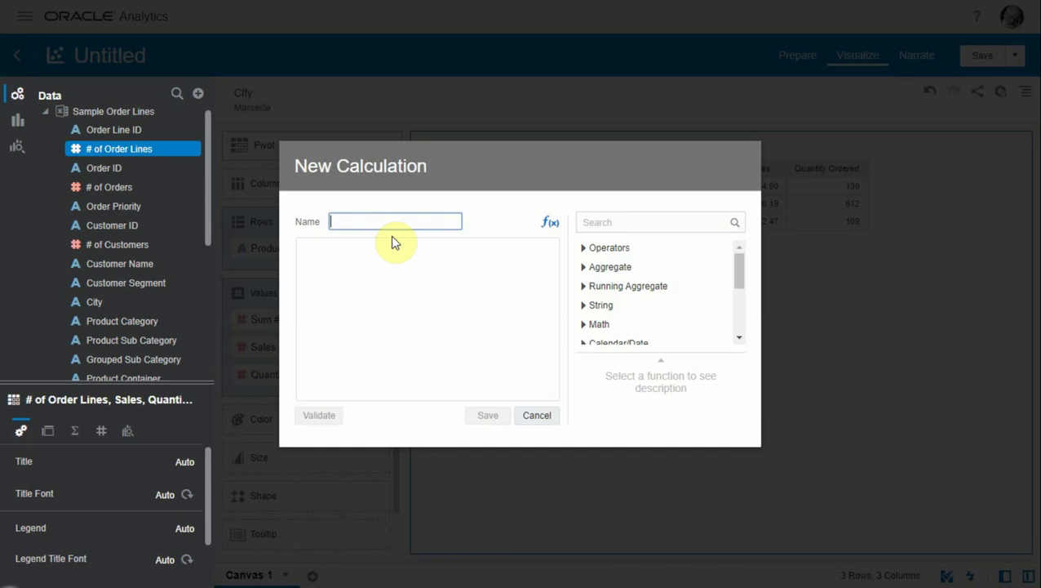
type("Project Calc Avg UP")
left_click(395, 242)
type("sale")
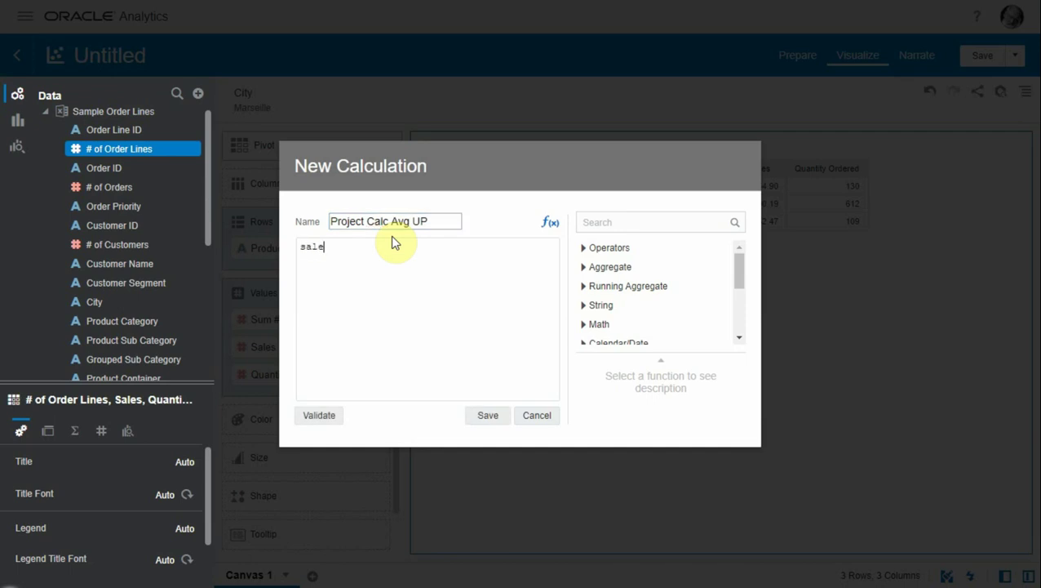
key("Return")
type("/ quant")
key("Return")
Save Project Calc Avg UP and drag it into the pivot's Values below Quantity Ordered
left_click(487, 416)
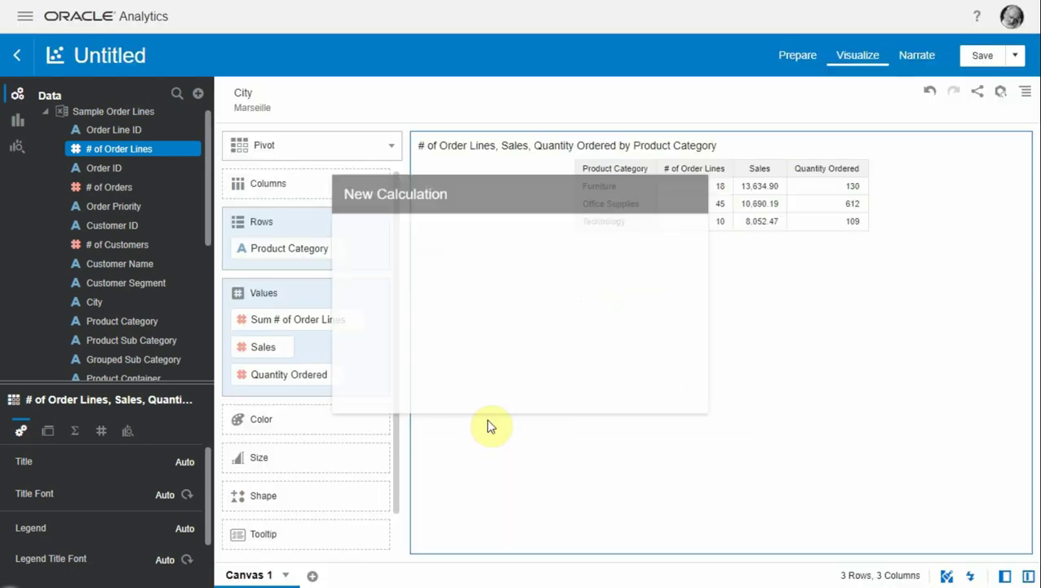
scroll(200, 285, "down", 4)
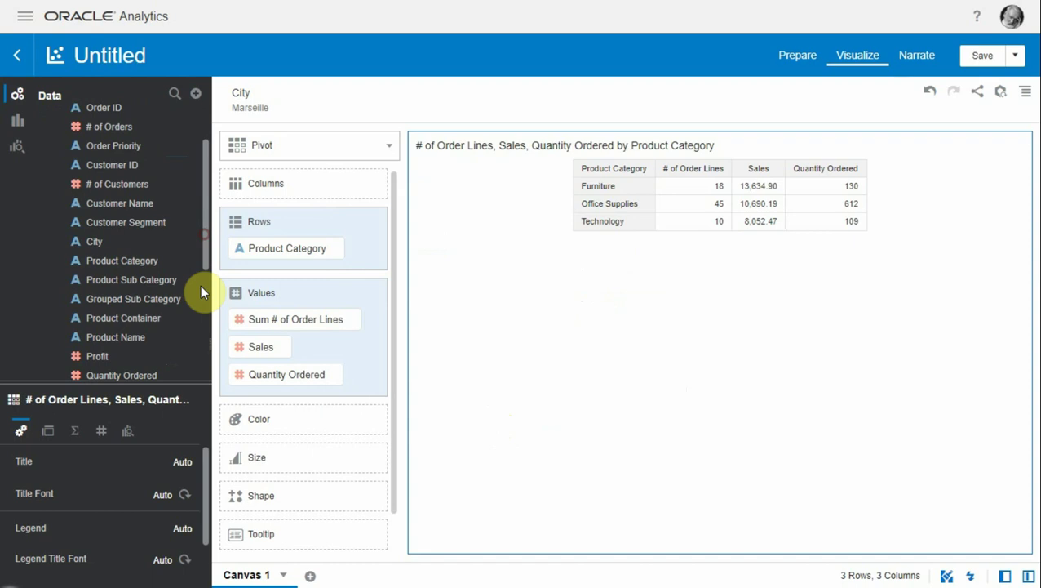
scroll(186, 359, "down", 3)
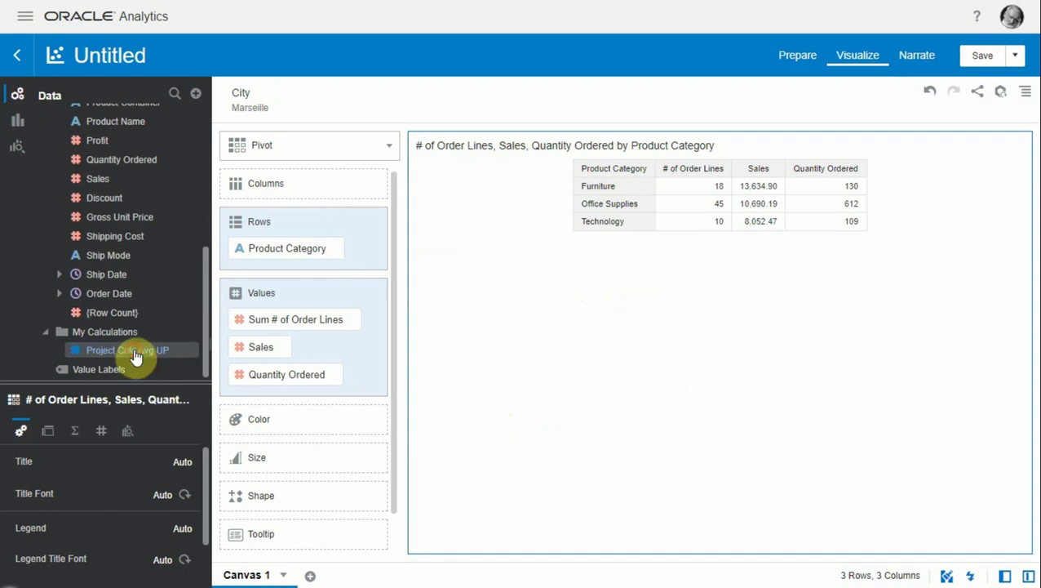
left_click_drag(135, 356, 242, 397)
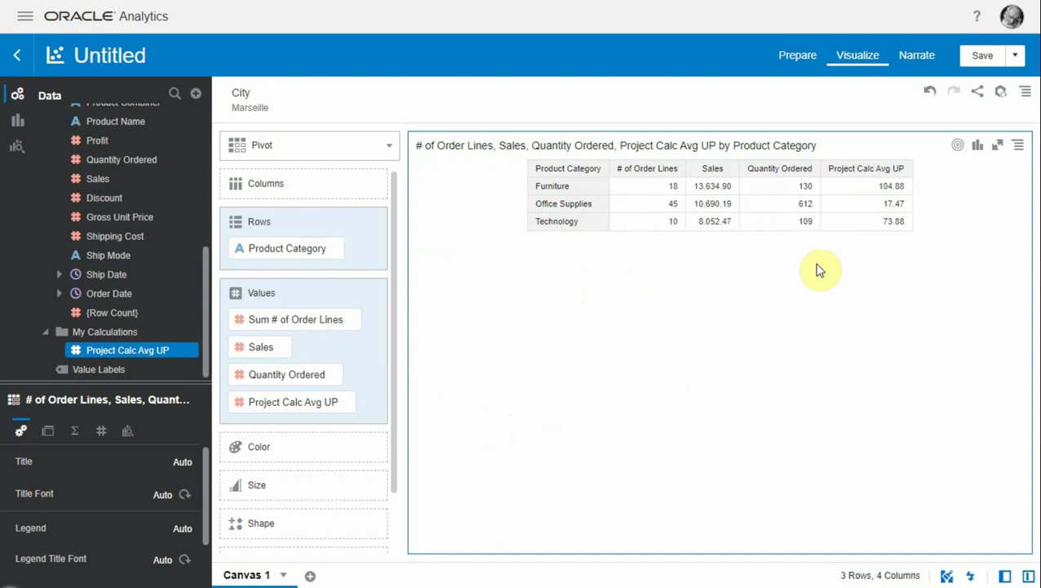
In Prepare, create column 'Prepare Calc Avg UP' as Sales/Quantity Ordered from the Sales column menu
left_click(794, 65)
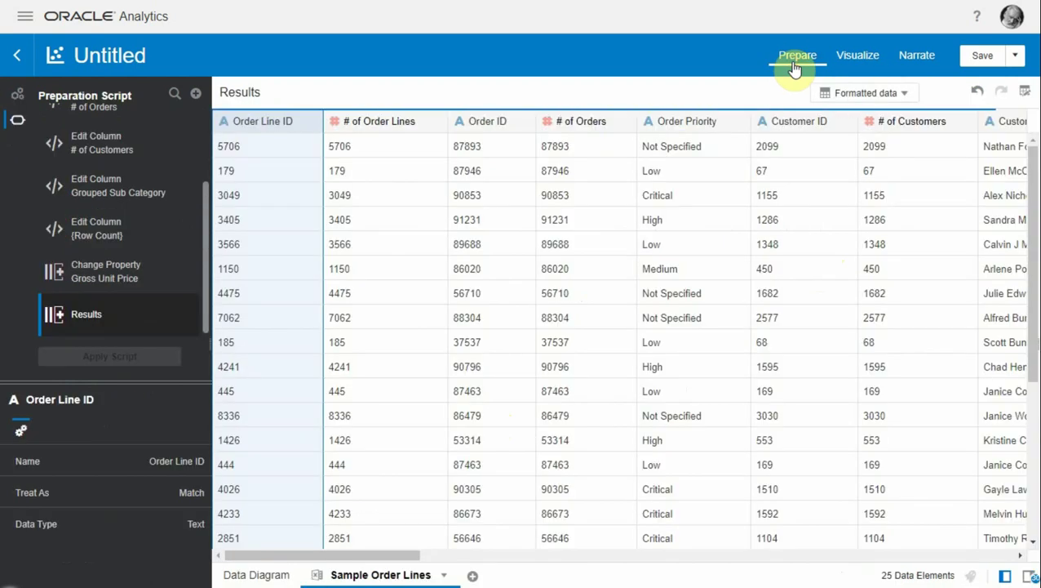
scroll(644, 566, "right", 15)
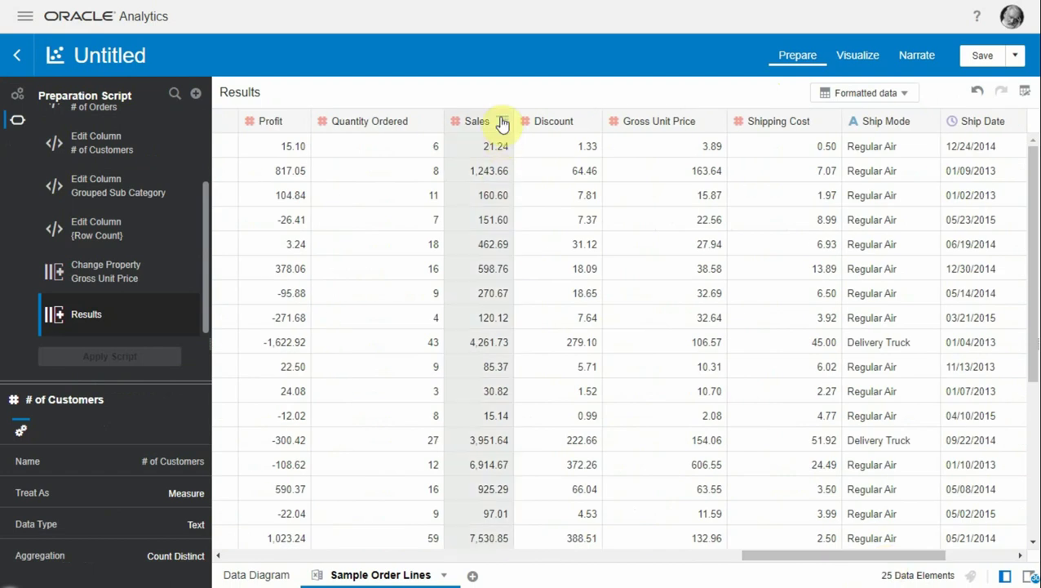
left_click(504, 121)
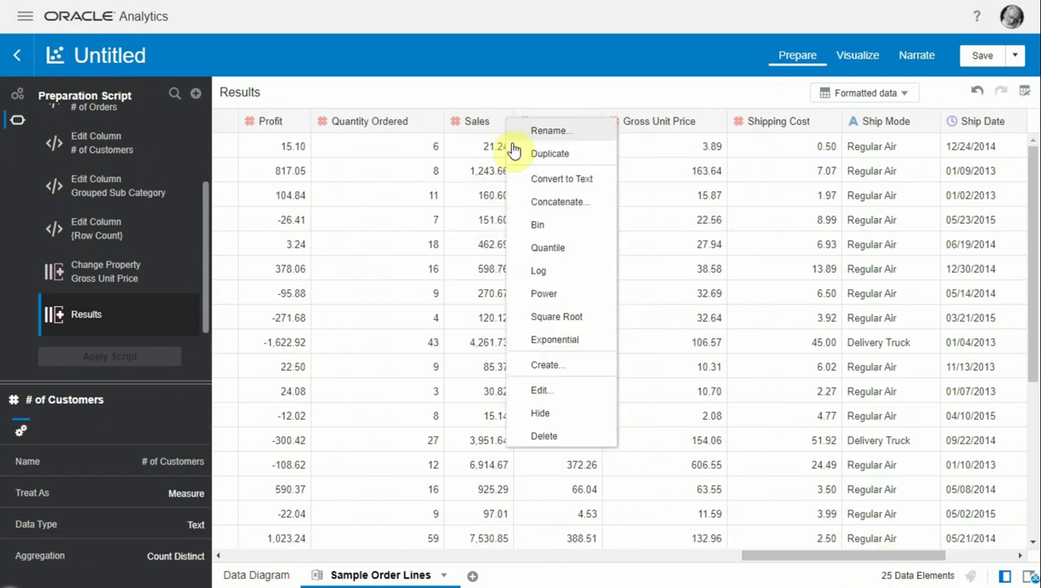
left_click(550, 366)
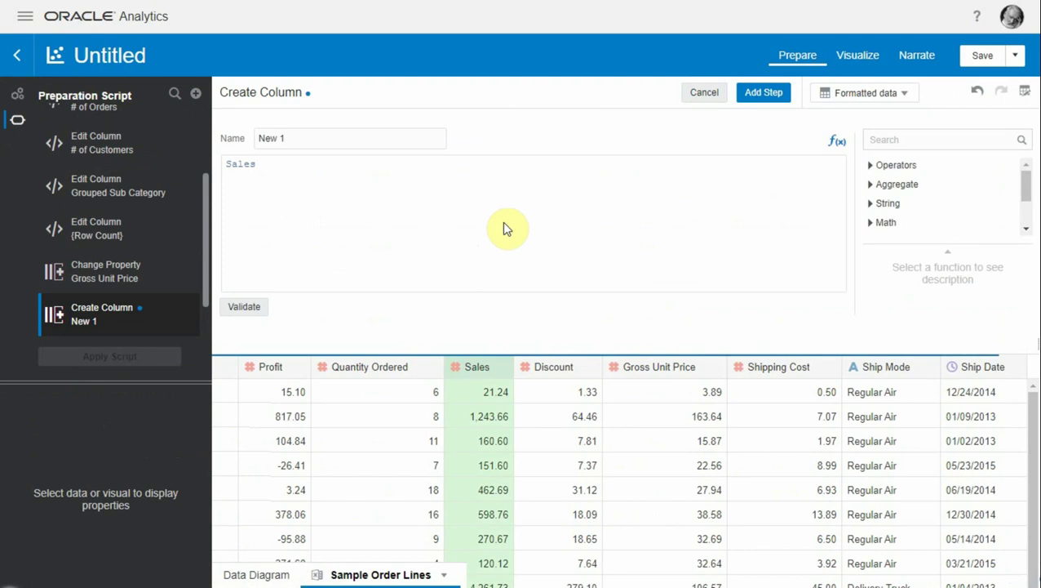
type("/quan")
key("Return")
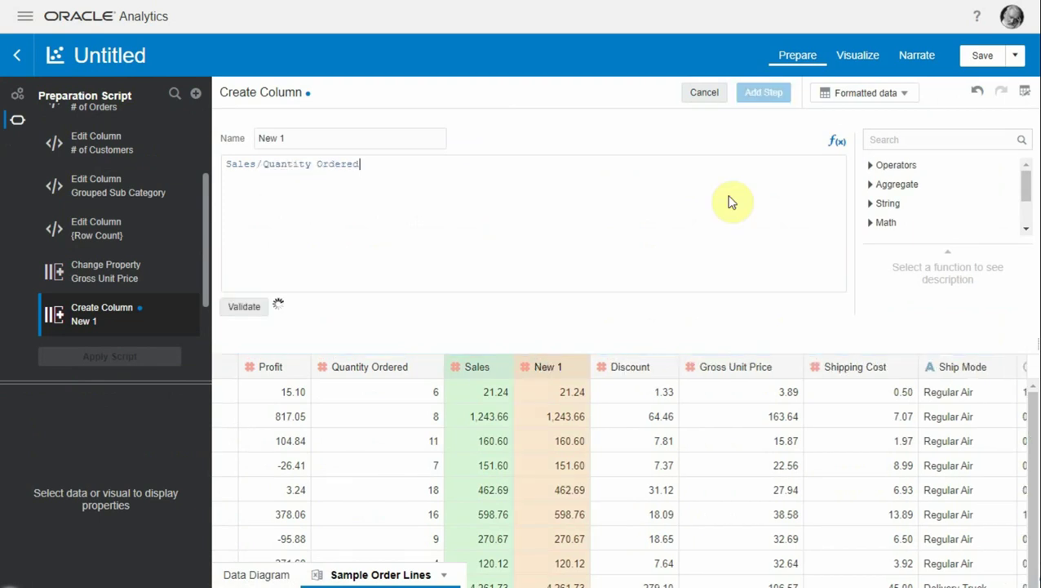
triple_click(347, 142)
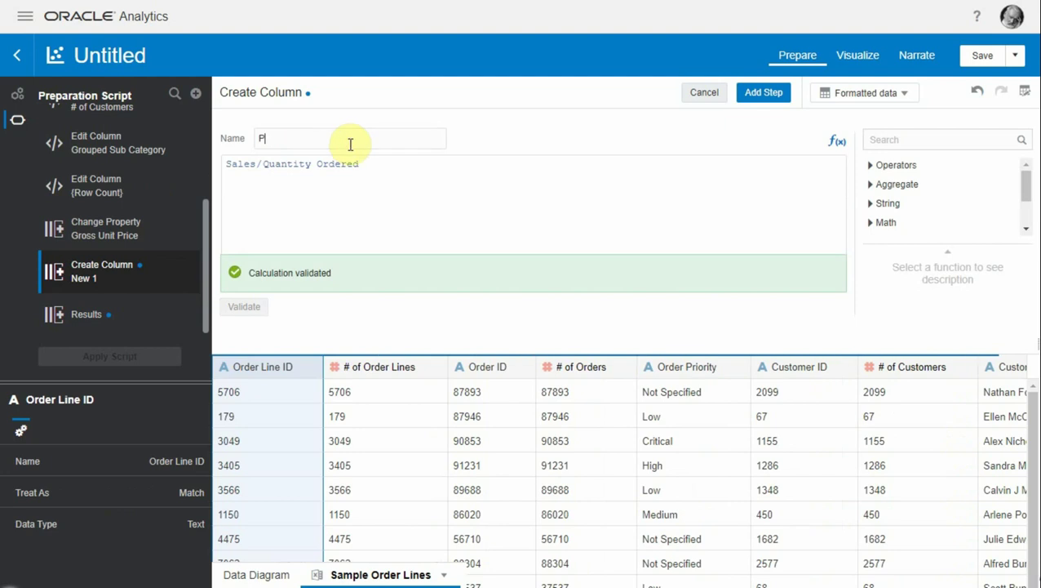
type("Prepare Calc")
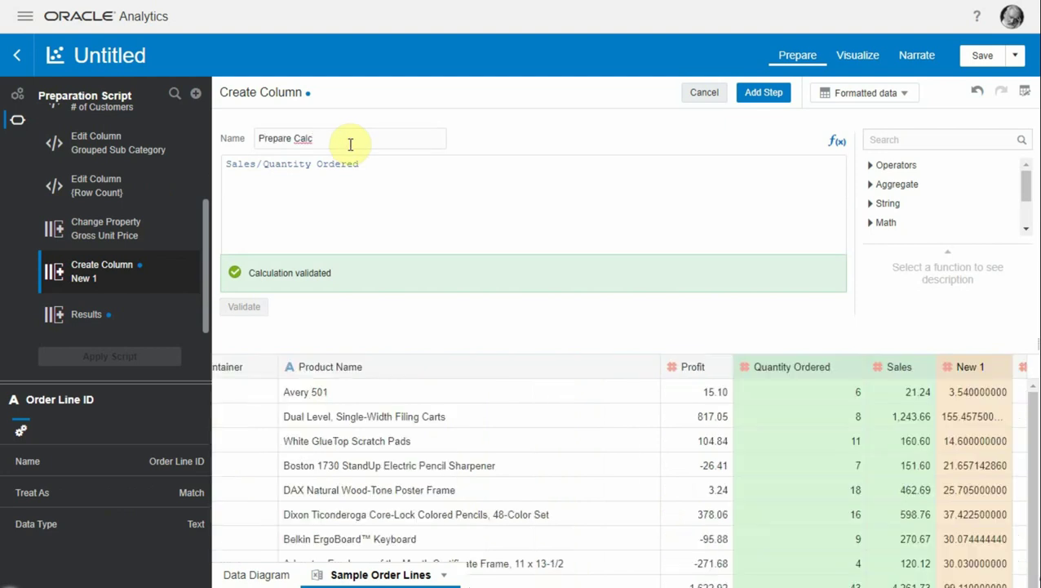
type(" Avg UP")
left_click(763, 93)
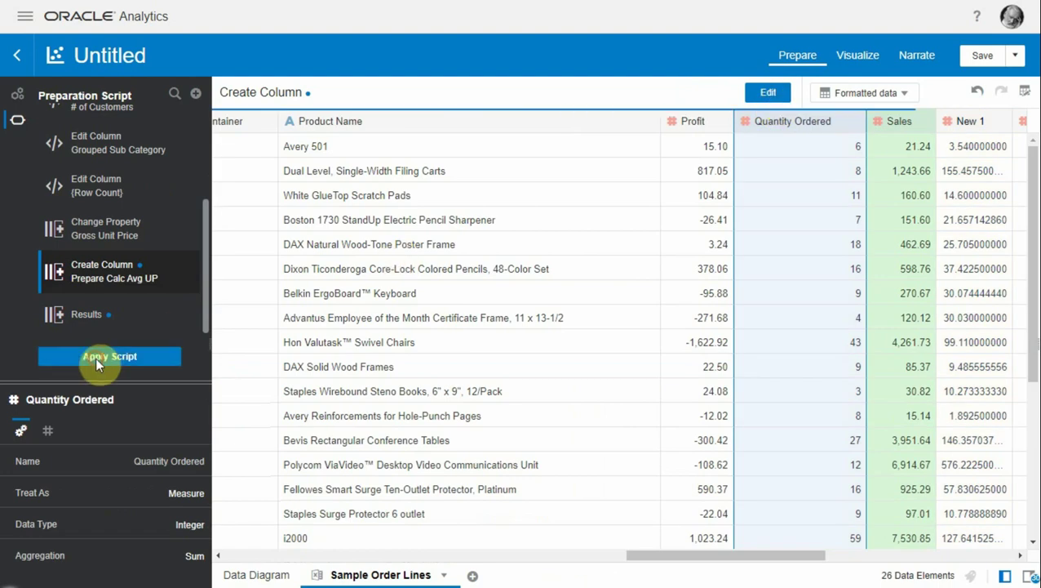
Apply the preparation script and add Prepare Calc Avg UP to the pivot's Values
left_click(96, 357)
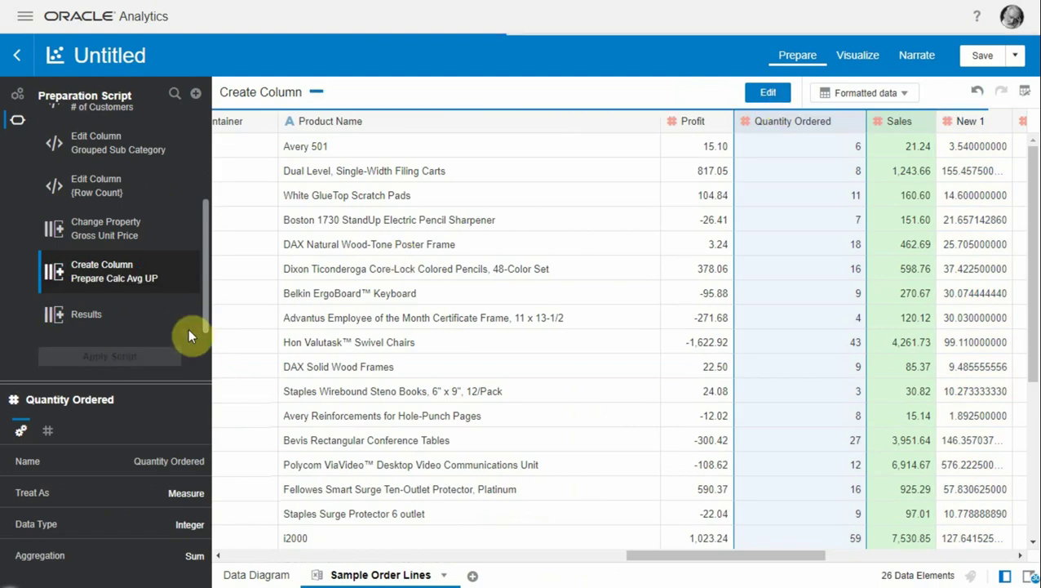
left_click(857, 63)
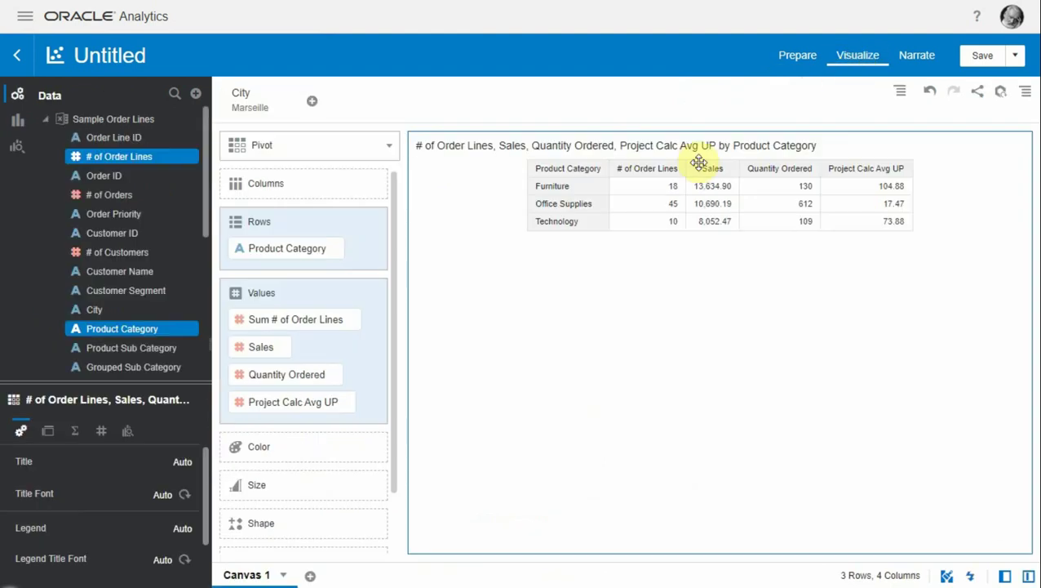
scroll(208, 255, "down", 1)
left_click_drag(209, 255, 221, 337)
left_click(156, 257)
left_click_drag(156, 261, 280, 428)
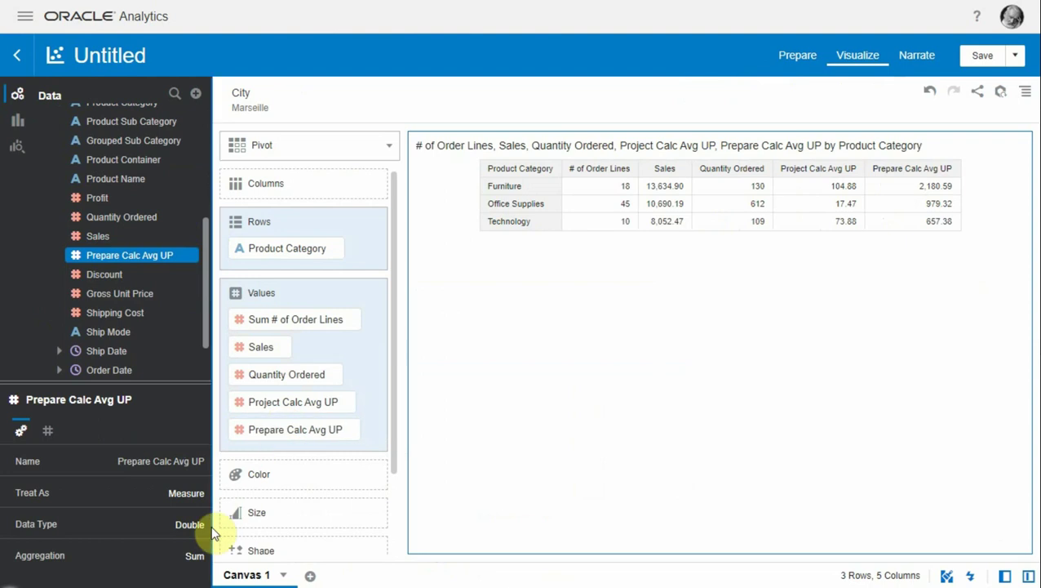
Change Prepare Calc Avg UP's aggregation from Sum to Average
left_click(198, 562)
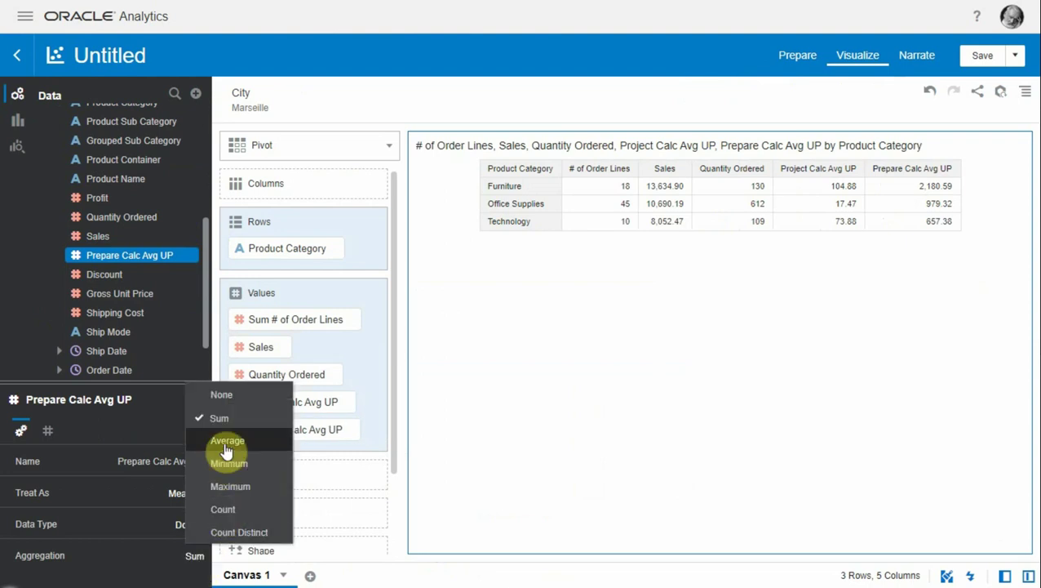
left_click(222, 441)
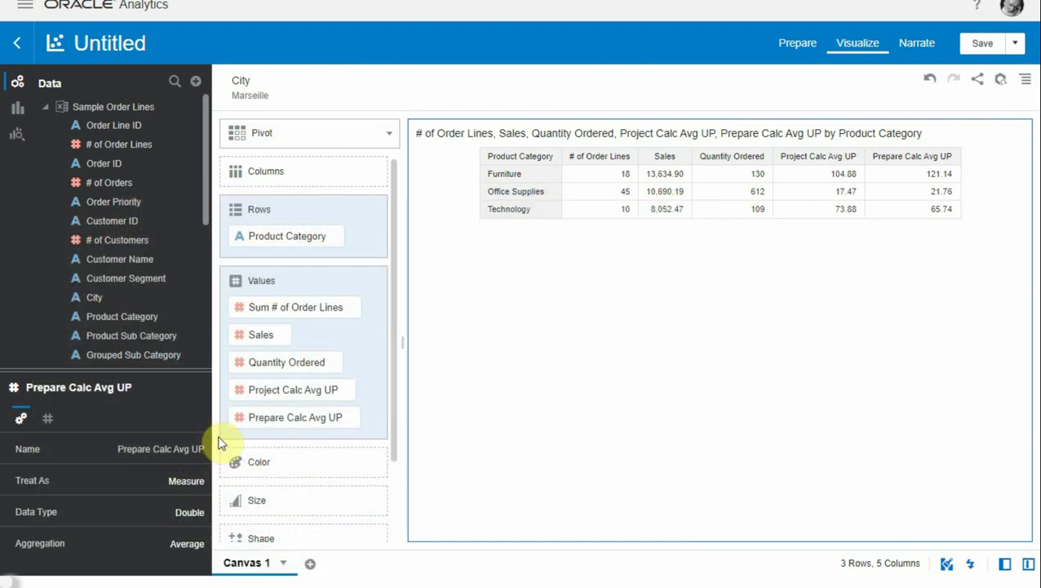
Drill the Furniture row down to Order Line ID
right_click(504, 174)
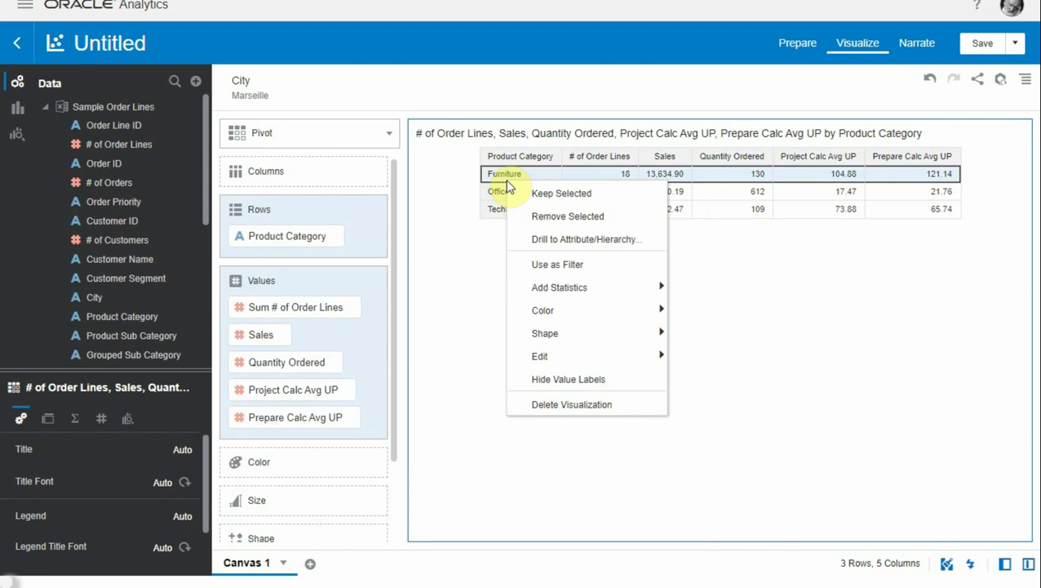
left_click(580, 237)
left_click(600, 306)
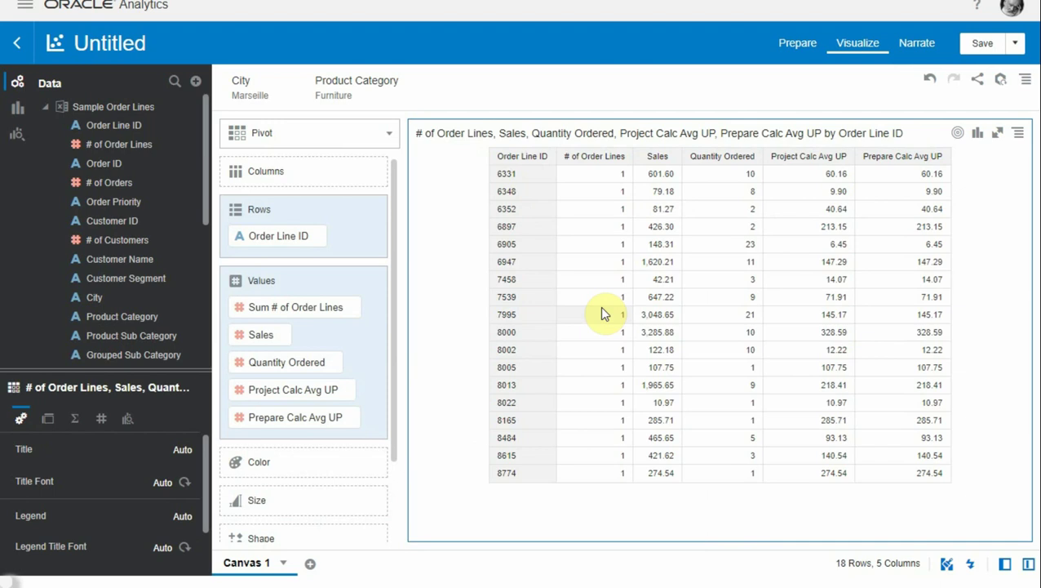
Copy all data from the drilled Furniture table
right_click(466, 337)
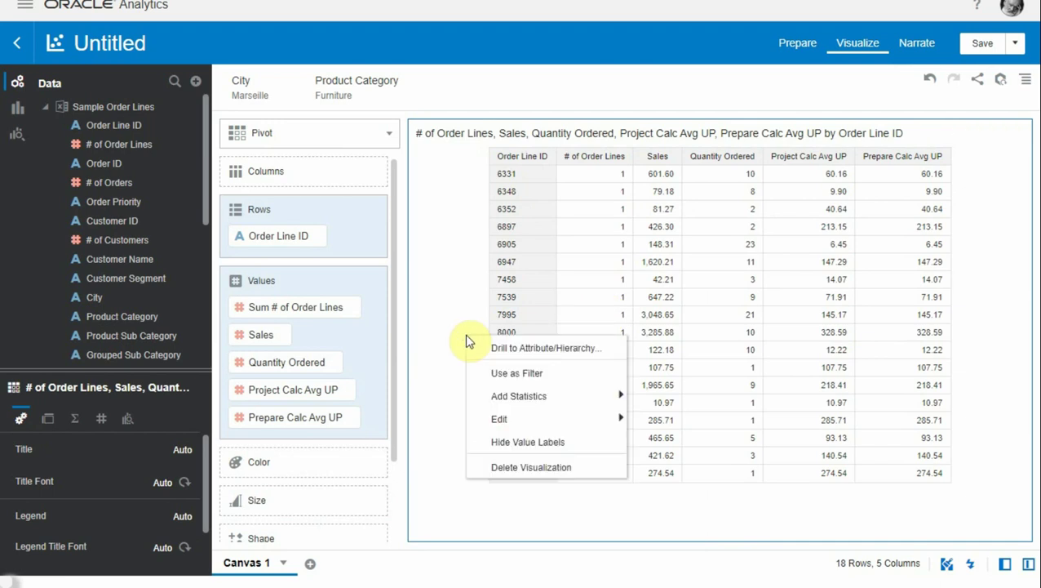
mouse_move(501, 419)
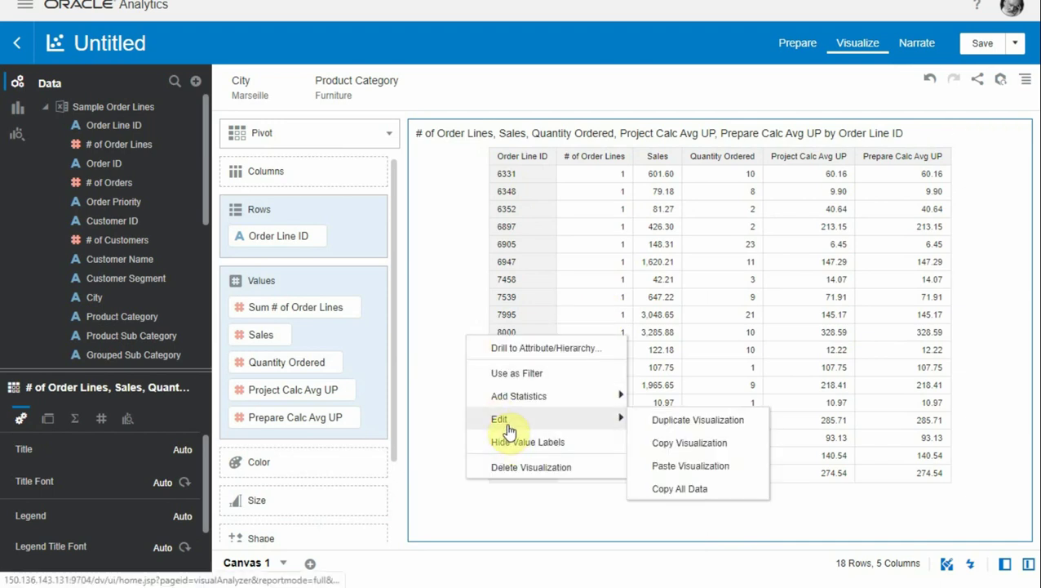
left_click(693, 489)
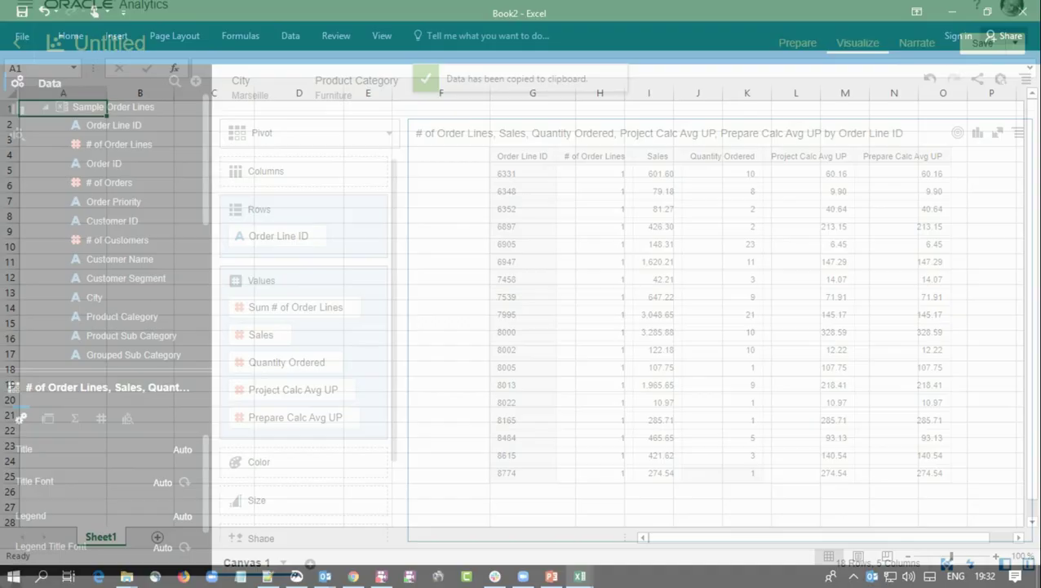
Paste the order lines into A1 and total Sales in C21 and Quantity in D21
key("ctrl+v")
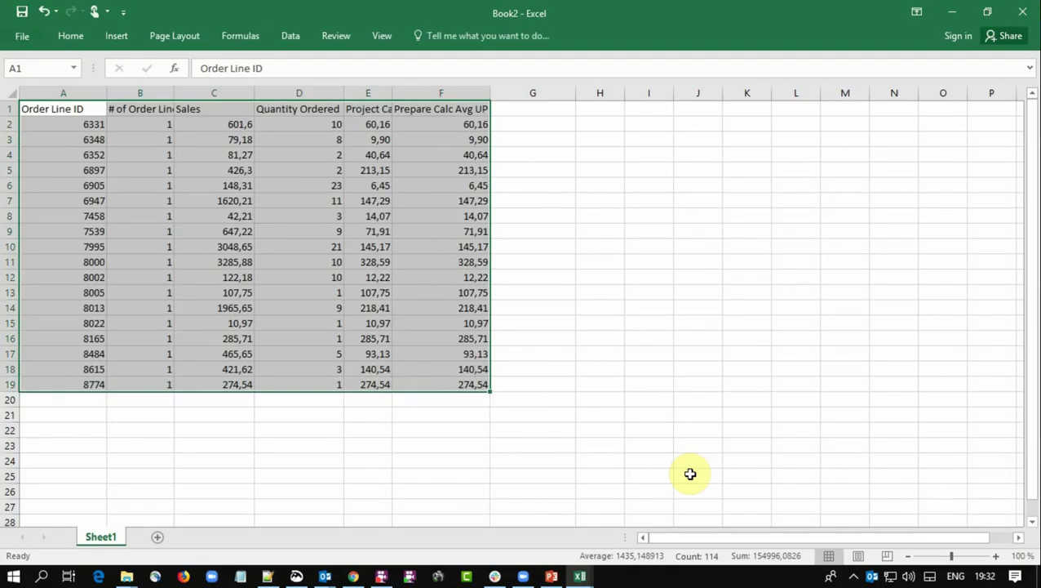
left_click(214, 415)
key("alt+equal")
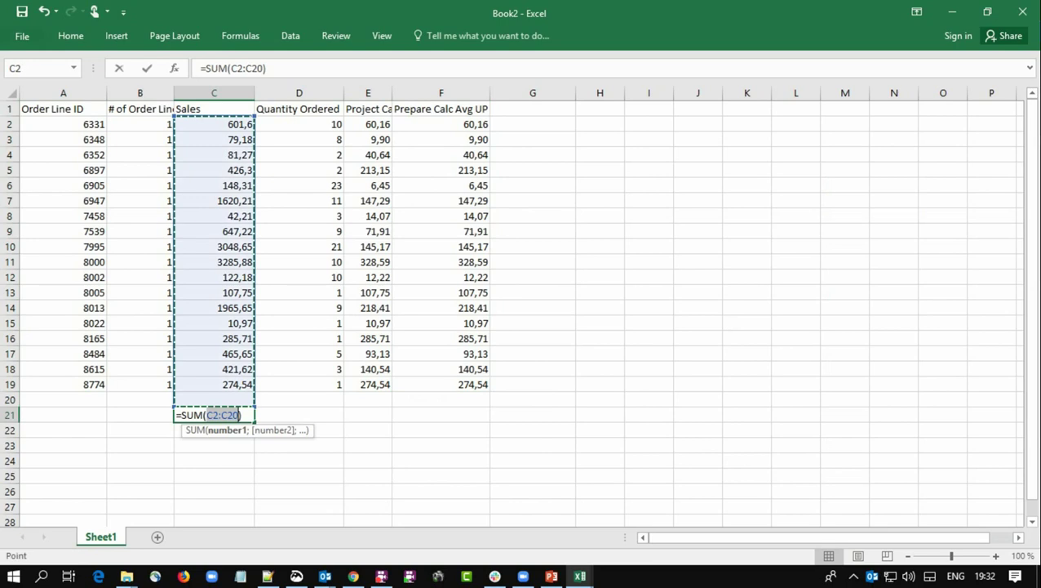
key("Return")
key("Up")
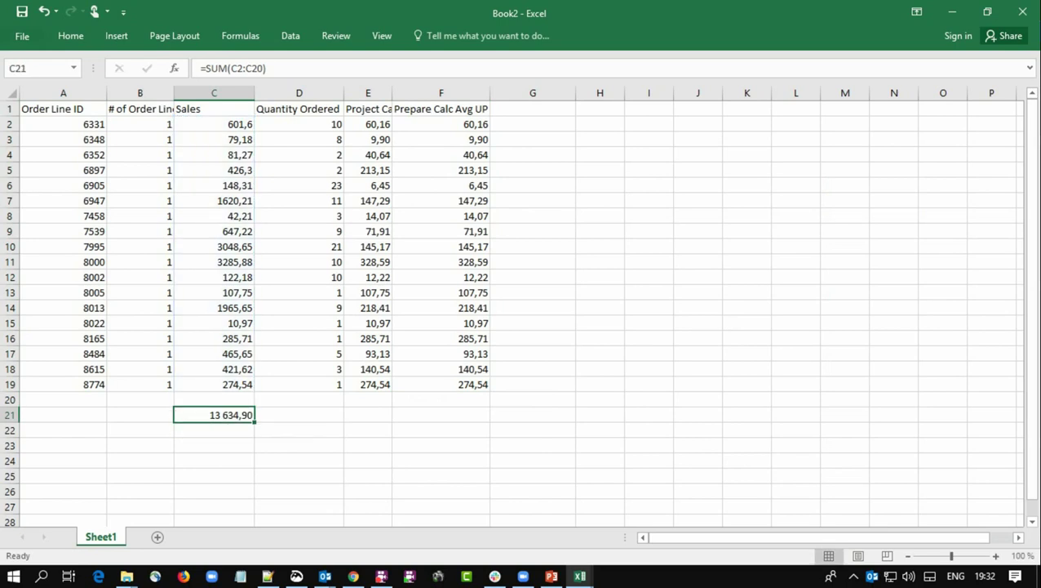
key("ctrl+c")
key("Right")
key("Return")
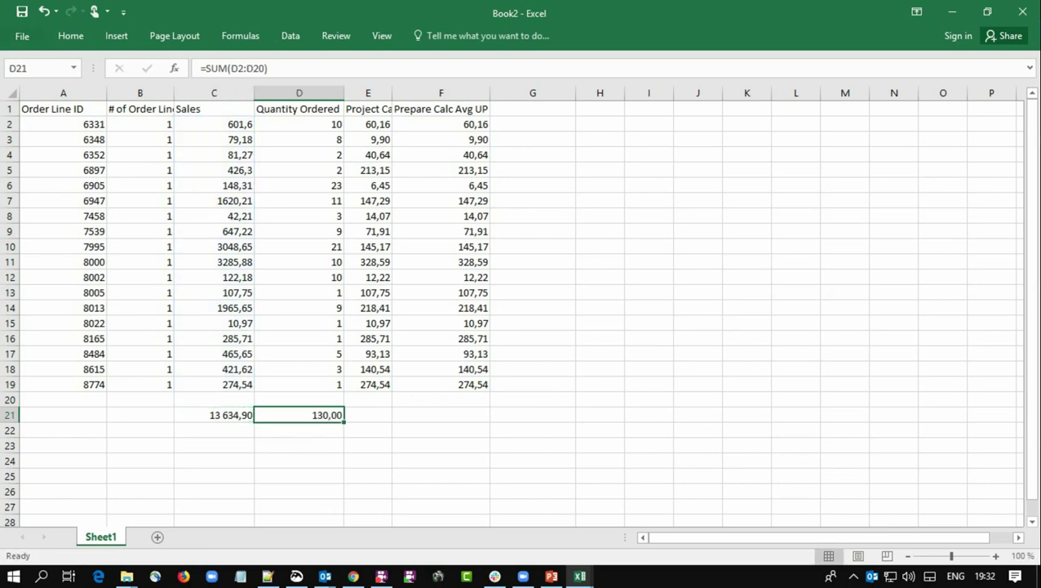
Enter =C21/D21 in E21 to get 104,88
key("Right")
key("alt+h")
type("oi+")
key("Left")
key("Left")
type("/")
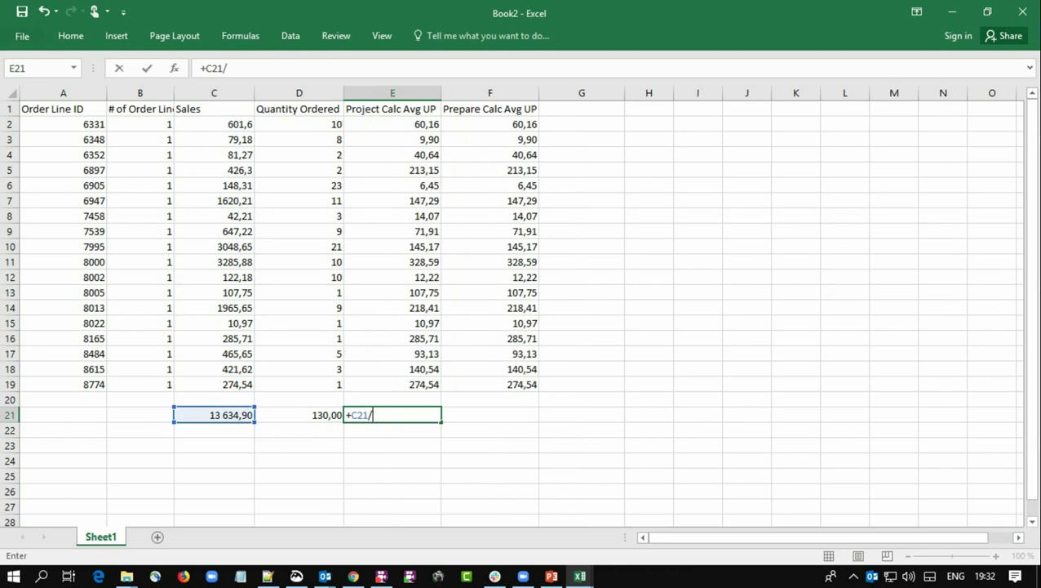
key("Left")
key("Return")
key("Up")
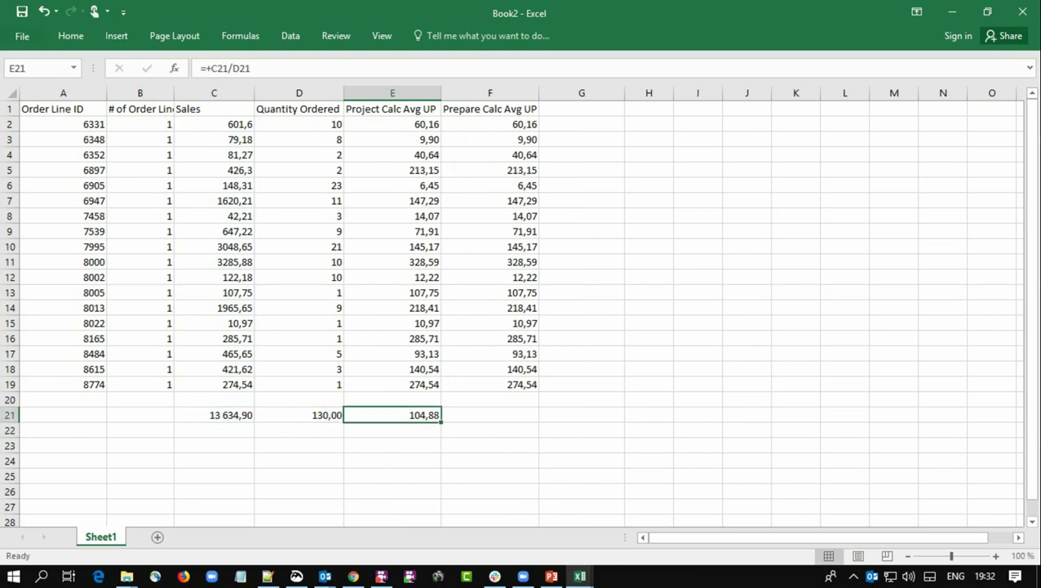
Average Prepare Calc Avg UP with =AVERAGE(F2:F19) in F21 and bold E21:F21
key("Right")
type("+avg")
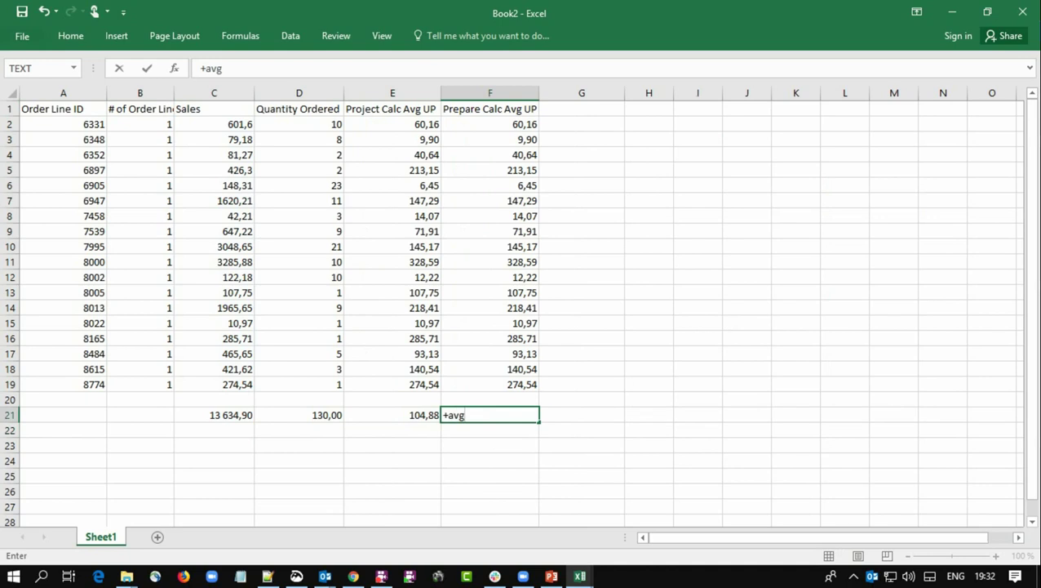
type("(")
key("Up")
key("Up")
key("ctrl+shift+Up")
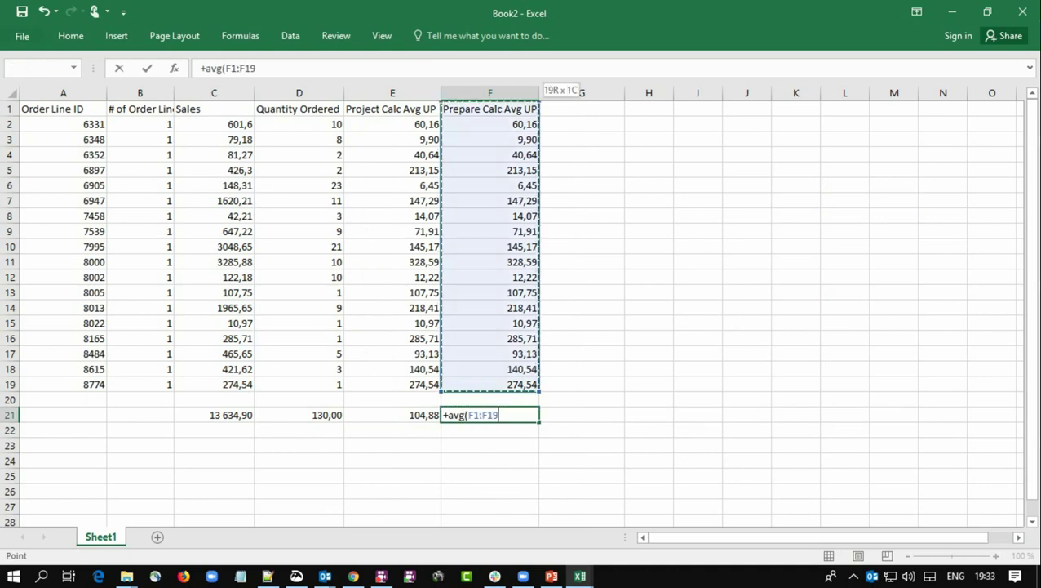
key("Return")
key("ctrl+b")
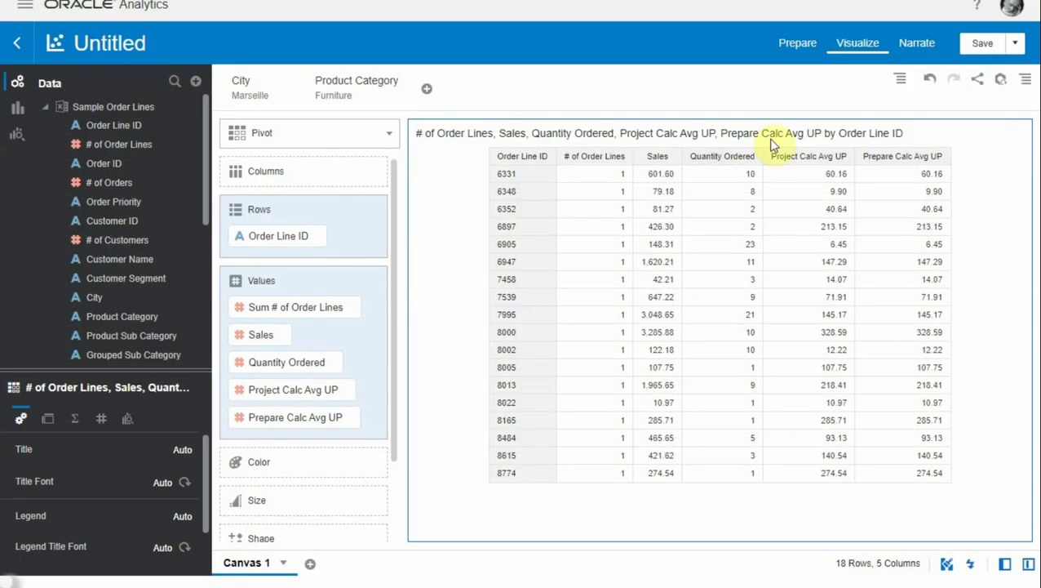
Undo the drill so the pivot shows the three product categories again
left_click(929, 79)
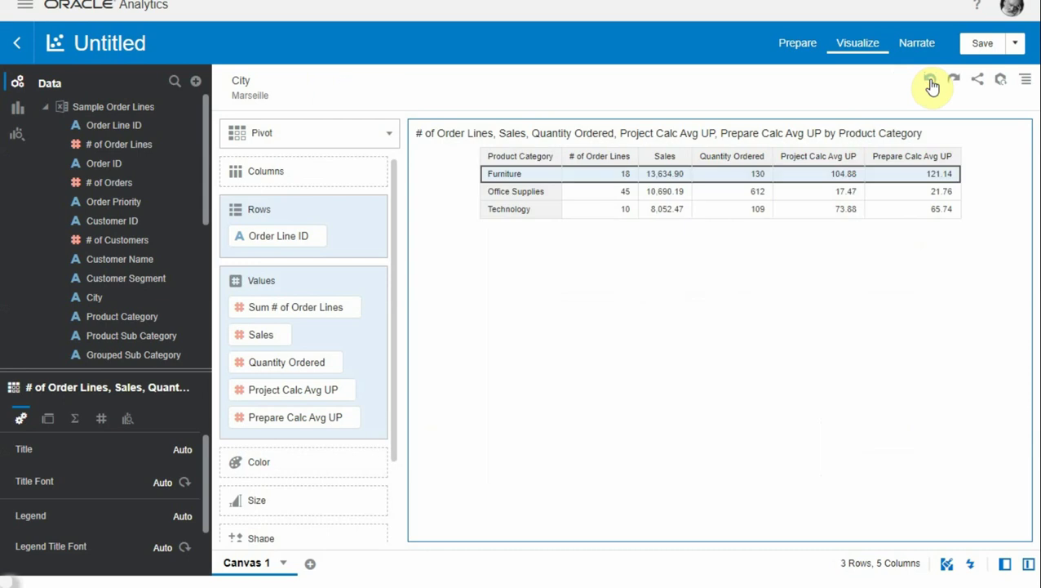